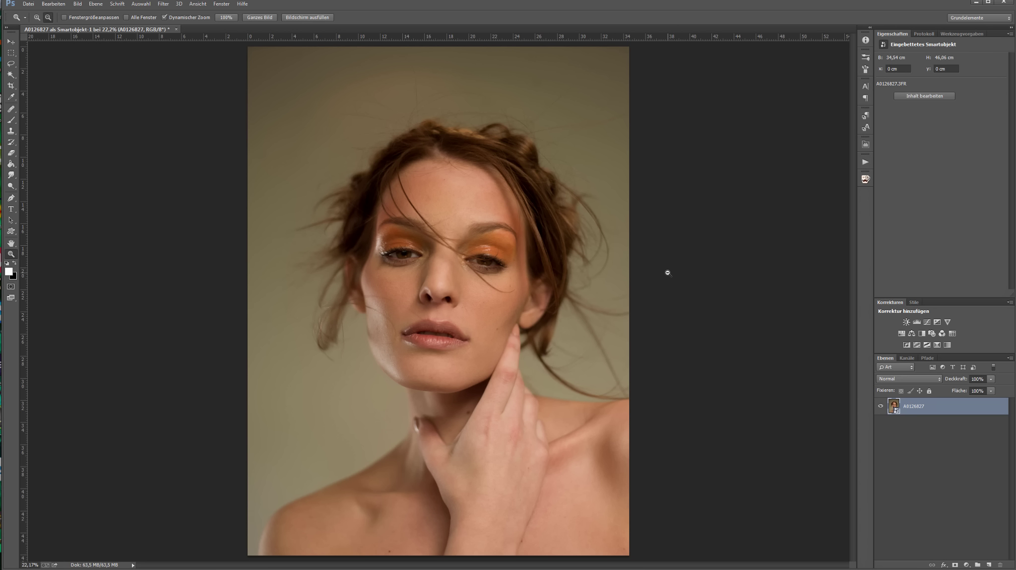
Step: Add a Curves adjustment layer and bend its RGB curve into a three-peak black-to-white wave
{"action": "left_click", "coordinate": [928, 322]}
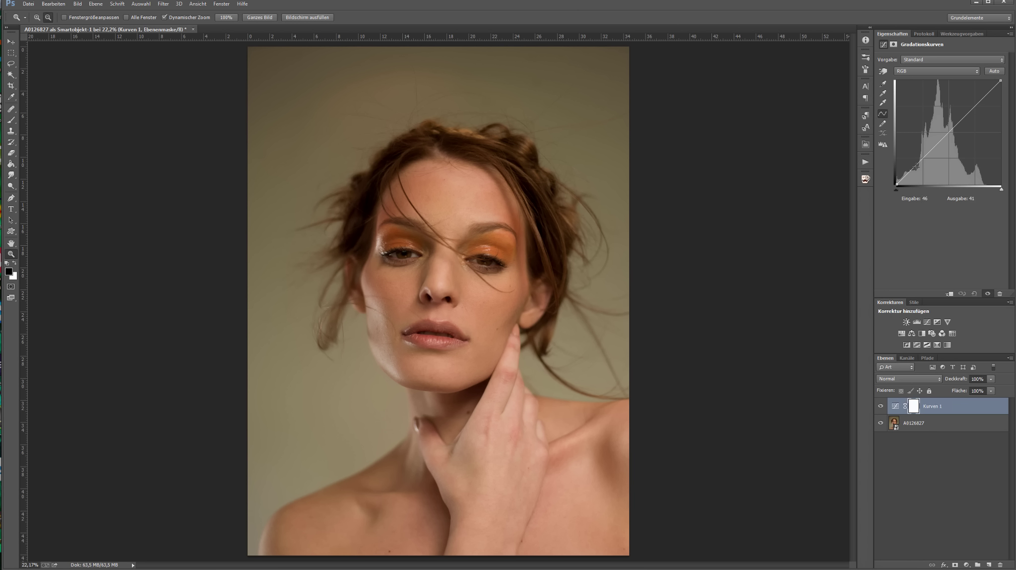
{"action": "left_click_drag", "start_coordinate": [911, 171], "coordinate": [902, 84]}
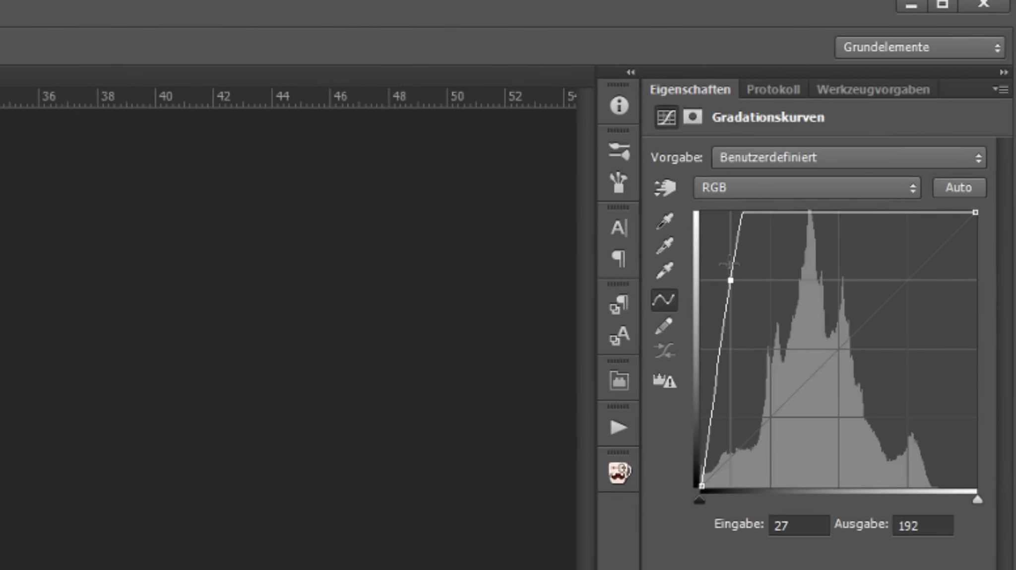
{"action": "mouse_move", "coordinate": [703, 231]}
{"action": "left_mouse_down"}
{"action": "mouse_move", "coordinate": [745, 304]}
{"action": "mouse_move", "coordinate": [742, 501]}
{"action": "mouse_move", "coordinate": [783, 308]}
{"action": "mouse_move", "coordinate": [769, 227]}
{"action": "mouse_move", "coordinate": [837, 334]}
{"action": "mouse_move", "coordinate": [810, 500]}
{"action": "left_mouse_up"}
{"action": "mouse_move", "coordinate": [874, 507]}
{"action": "left_mouse_down"}
{"action": "mouse_move", "coordinate": [844, 229]}
{"action": "mouse_move", "coordinate": [914, 400]}
{"action": "mouse_move", "coordinate": [900, 460]}
{"action": "mouse_move", "coordinate": [885, 464]}
{"action": "mouse_move", "coordinate": [878, 440]}
{"action": "mouse_move", "coordinate": [883, 489]}
{"action": "mouse_move", "coordinate": [901, 472]}
{"action": "left_mouse_up"}
{"action": "left_click", "coordinate": [874, 224]}
{"action": "left_click_drag", "start_coordinate": [842, 229], "coordinate": [852, 232]}
Step: Reshape the second and third curve peaks and add a new trough point near the lower right
{"action": "mouse_move", "coordinate": [774, 226]}
{"action": "left_mouse_down"}
{"action": "mouse_move", "coordinate": [795, 226]}
{"action": "mouse_move", "coordinate": [785, 234]}
{"action": "left_mouse_up"}
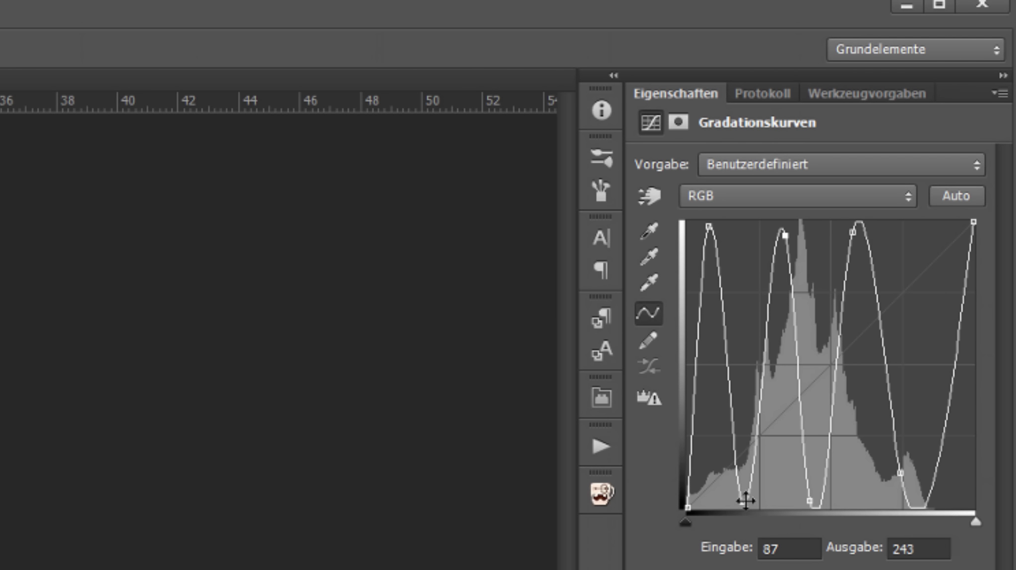
{"action": "left_click_drag", "start_coordinate": [785, 231], "coordinate": [784, 227]}
{"action": "mouse_move", "coordinate": [861, 232]}
{"action": "left_mouse_down"}
{"action": "mouse_move", "coordinate": [879, 224]}
{"action": "mouse_move", "coordinate": [877, 237]}
{"action": "mouse_move", "coordinate": [893, 234]}
{"action": "mouse_move", "coordinate": [881, 229]}
{"action": "mouse_move", "coordinate": [888, 224]}
{"action": "mouse_move", "coordinate": [885, 249]}
{"action": "left_mouse_up"}
{"action": "left_click_drag", "start_coordinate": [923, 504], "coordinate": [922, 482]}
{"action": "left_click_drag", "start_coordinate": [834, 494], "coordinate": [828, 467]}
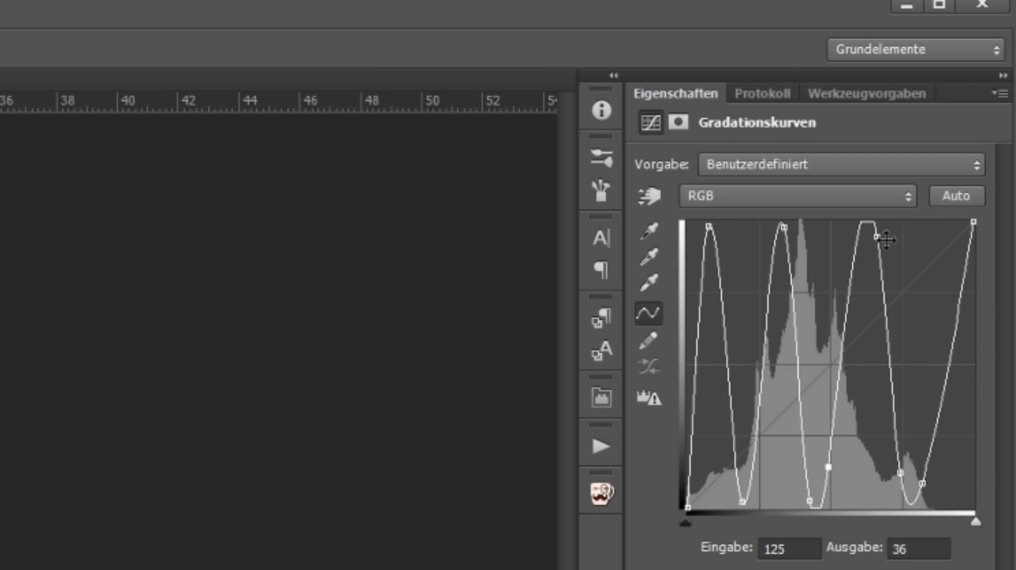
{"action": "mouse_move", "coordinate": [900, 472]}
{"action": "left_mouse_down"}
{"action": "mouse_move", "coordinate": [882, 472]}
{"action": "mouse_move", "coordinate": [914, 326]}
{"action": "left_mouse_up"}
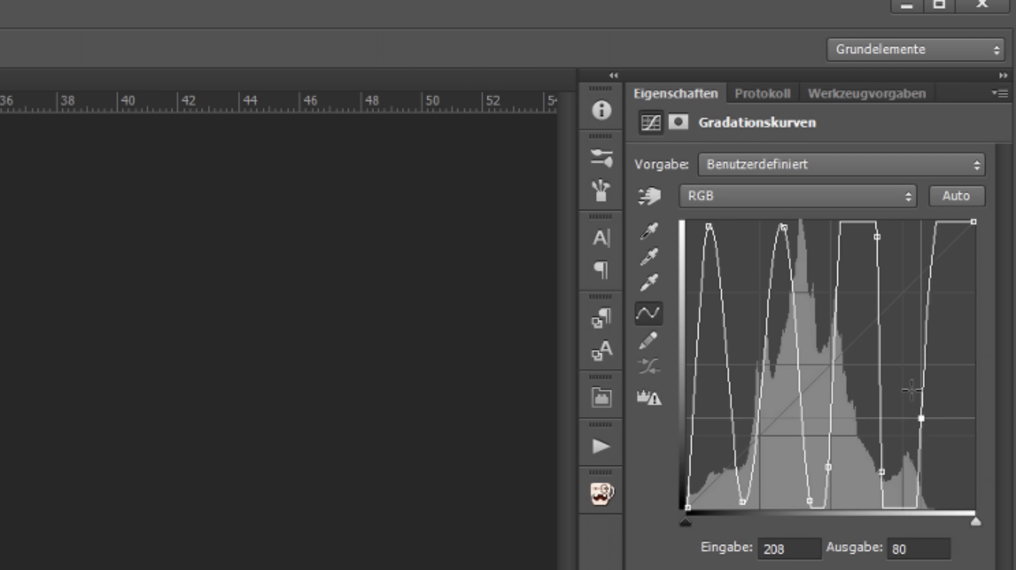
Step: Pull the curve's top-right end down to black, delete a stray point, and sharpen the third peak
{"action": "left_click_drag", "start_coordinate": [974, 222], "coordinate": [966, 506]}
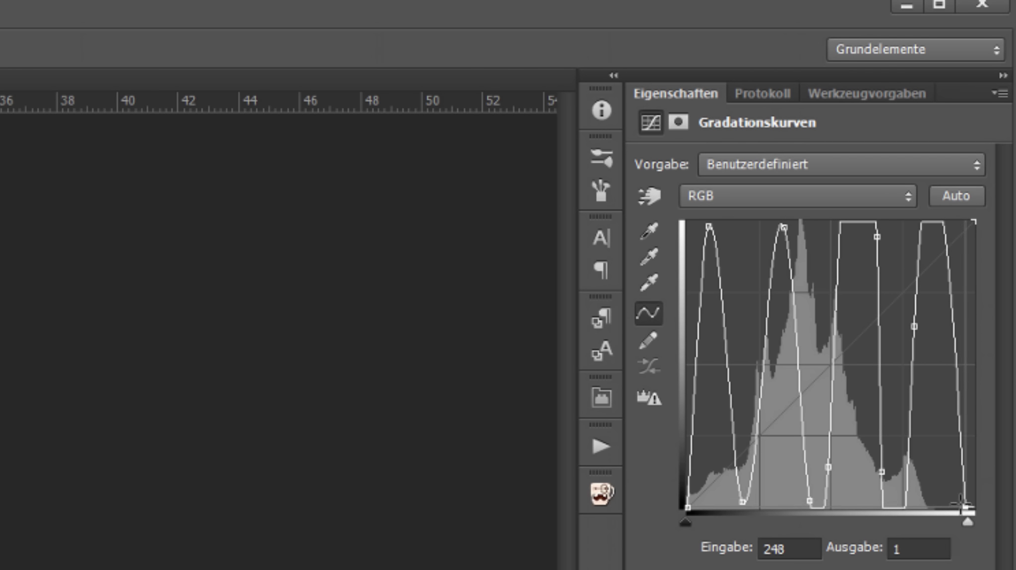
{"action": "left_click_drag", "start_coordinate": [927, 223], "coordinate": [930, 226]}
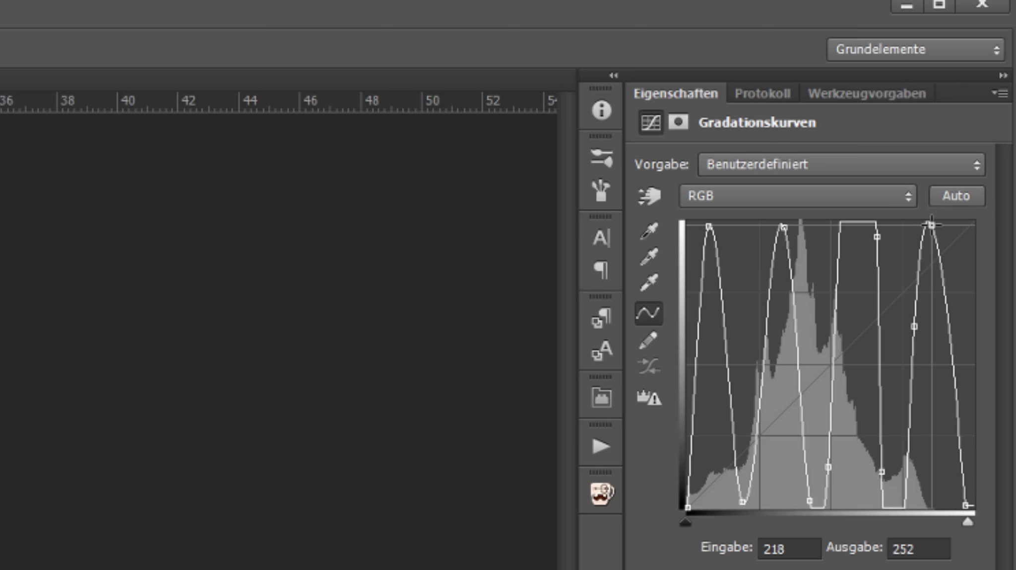
{"action": "left_click", "coordinate": [852, 234]}
{"action": "left_click_drag", "start_coordinate": [852, 234], "coordinate": [848, 268]}
{"action": "key", "text": "Delete"}
{"action": "mouse_move", "coordinate": [877, 236]}
{"action": "left_mouse_down"}
{"action": "mouse_move", "coordinate": [863, 260]}
{"action": "mouse_move", "coordinate": [864, 249]}
{"action": "left_mouse_up"}
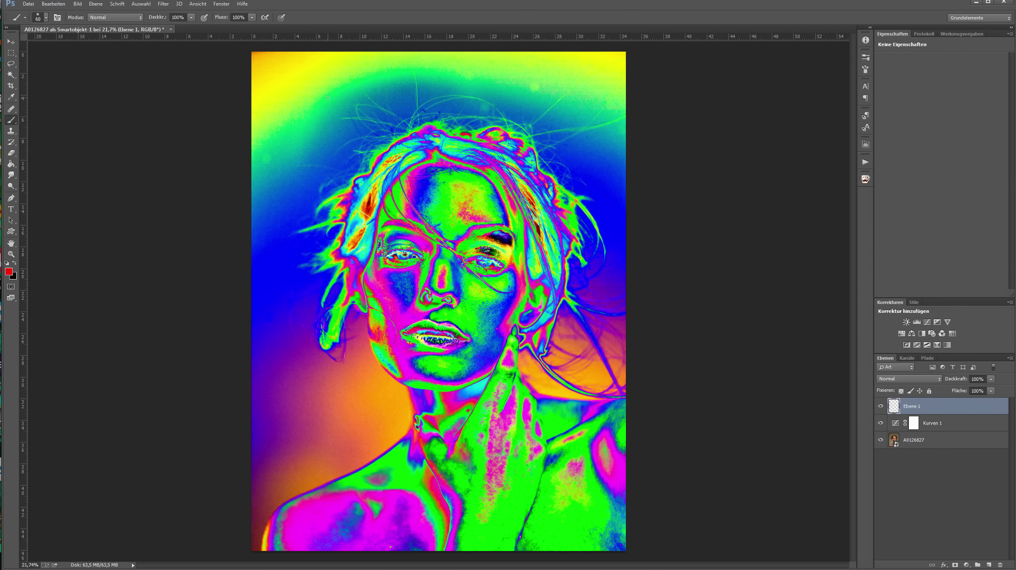
Step: On Ebene 1, paint red U, wavy and hook strokes and a circle above the head
{"action": "mouse_move", "coordinate": [403, 75]}
{"action": "left_mouse_down"}
{"action": "mouse_move", "coordinate": [408, 112]}
{"action": "mouse_move", "coordinate": [413, 55]}
{"action": "left_mouse_up"}
{"action": "left_click_drag", "start_coordinate": [367, 82], "coordinate": [342, 75]}
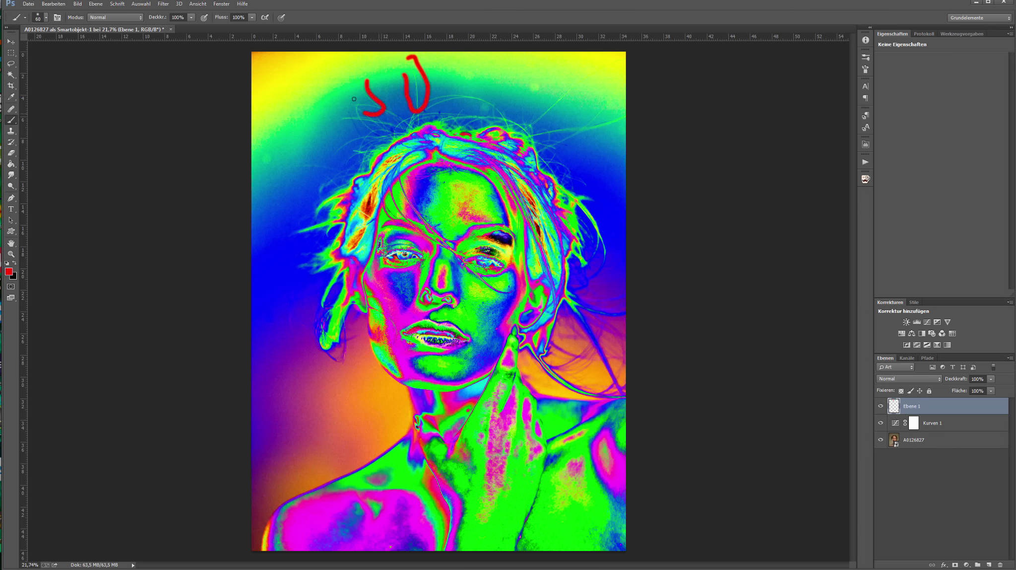
{"action": "mouse_move", "coordinate": [469, 91]}
{"action": "left_mouse_down"}
{"action": "mouse_move", "coordinate": [477, 107]}
{"action": "mouse_move", "coordinate": [435, 101]}
{"action": "left_mouse_up"}
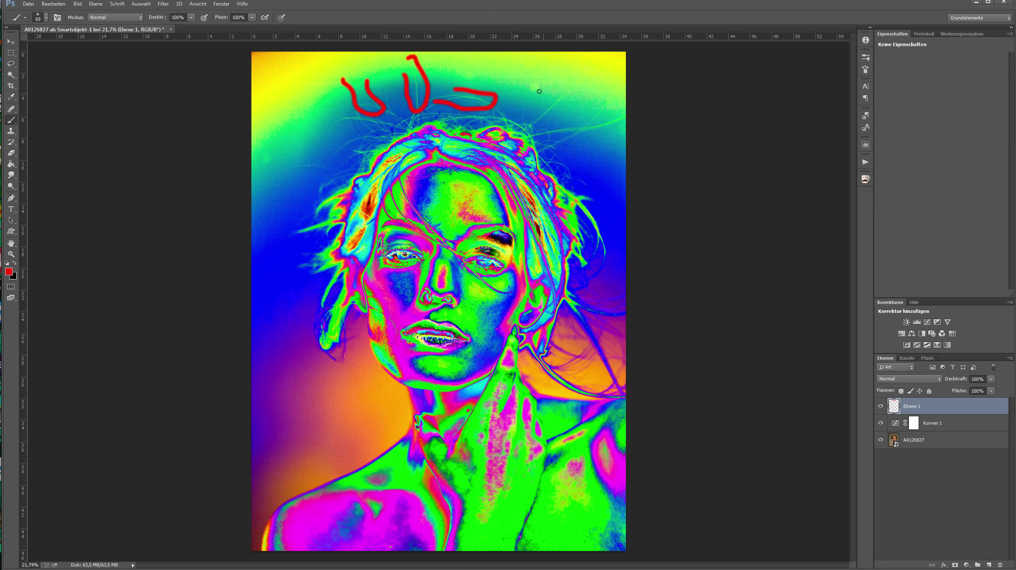
{"action": "mouse_move", "coordinate": [533, 78]}
{"action": "left_mouse_down"}
{"action": "mouse_move", "coordinate": [522, 90]}
{"action": "mouse_move", "coordinate": [535, 73]}
{"action": "left_mouse_up"}
Step: Paint red circles and loops on the left background, neck, hand, nose and blue background
{"action": "mouse_move", "coordinate": [268, 147]}
{"action": "left_mouse_down"}
{"action": "mouse_move", "coordinate": [260, 171]}
{"action": "mouse_move", "coordinate": [272, 144]}
{"action": "left_mouse_up"}
{"action": "left_click_drag", "start_coordinate": [331, 170], "coordinate": [329, 166]}
{"action": "left_click_drag", "start_coordinate": [470, 410], "coordinate": [474, 411]}
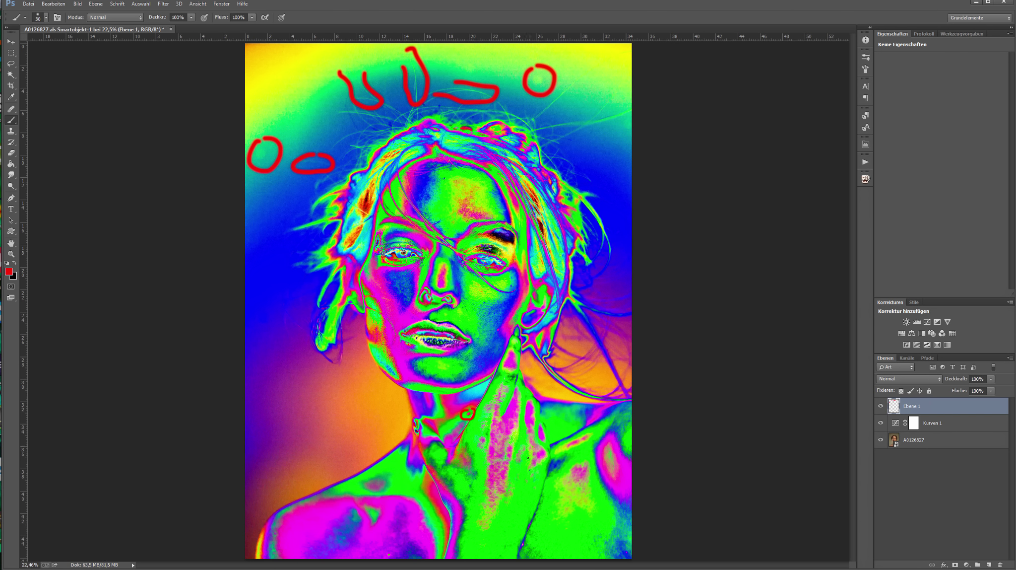
{"action": "left_click_drag", "start_coordinate": [529, 476], "coordinate": [537, 464]}
{"action": "left_click_drag", "start_coordinate": [470, 308], "coordinate": [460, 309]}
{"action": "left_click_drag", "start_coordinate": [288, 312], "coordinate": [291, 329]}
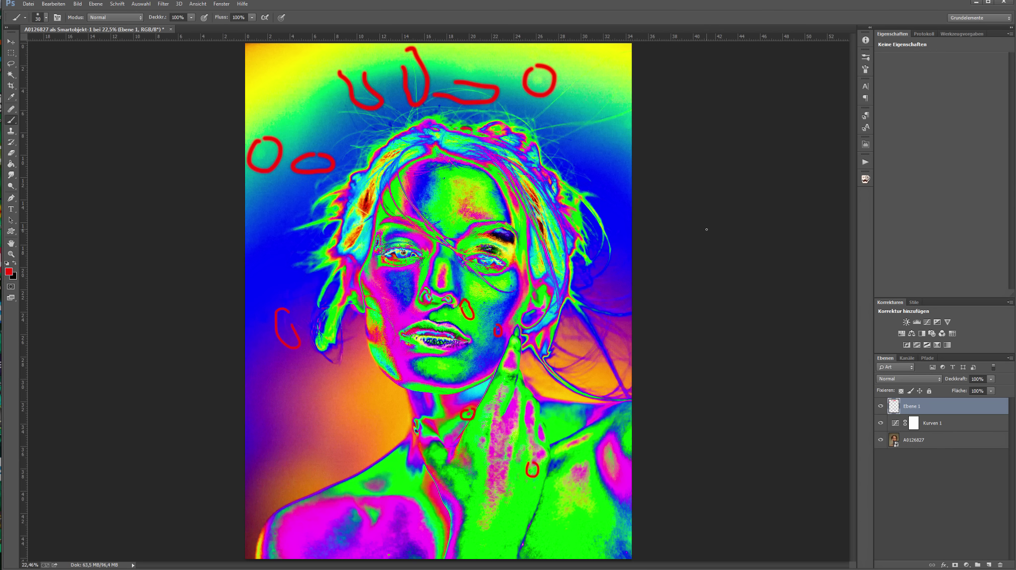
Step: Hide Ebene 1 and add an empty Ebene 2 above the A0126827 photo layer
{"action": "left_click", "coordinate": [881, 406]}
{"action": "left_click", "coordinate": [957, 444]}
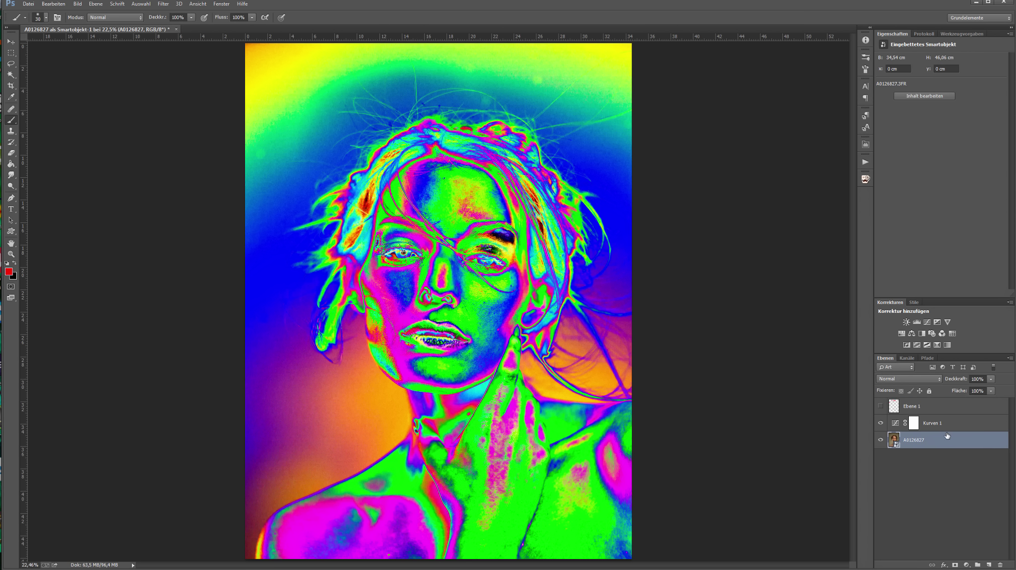
{"action": "left_click", "coordinate": [989, 565]}
Step: Switch to the Healing Brush with Sample set to Current & Below
{"action": "key", "text": "j"}
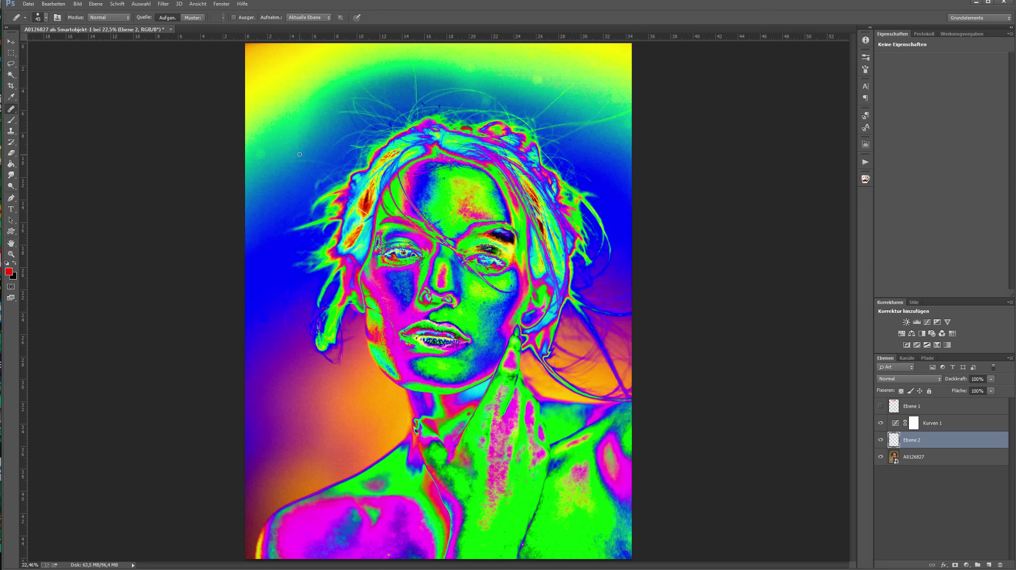
{"action": "left_click", "coordinate": [306, 17]}
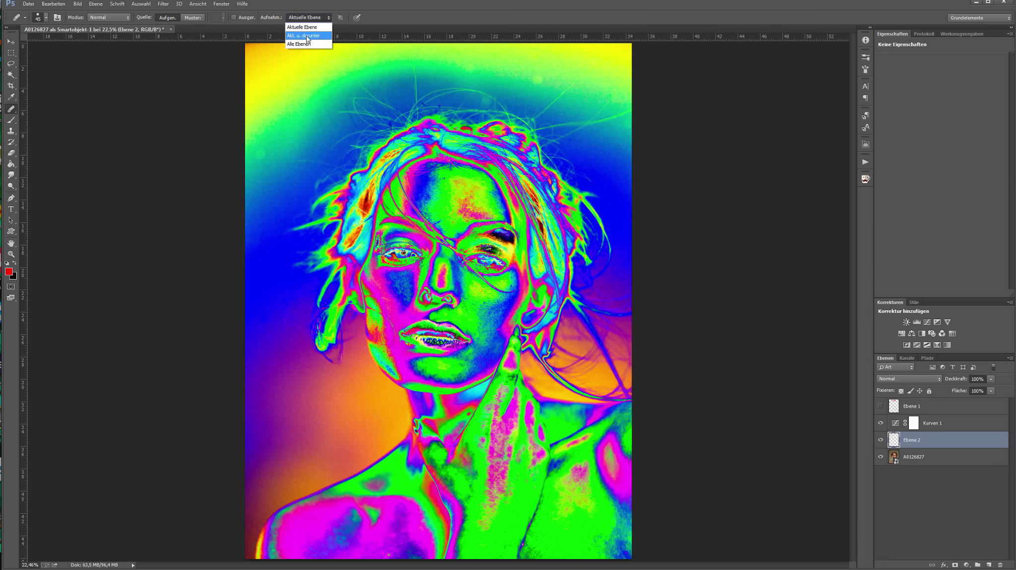
{"action": "left_click", "coordinate": [308, 36]}
Step: Heal small spots and streaks in the sky above the hair onto Ebene 2
{"action": "left_click", "coordinate": [526, 70], "text": "alt"}
{"action": "left_click_drag", "start_coordinate": [542, 80], "coordinate": [539, 80]}
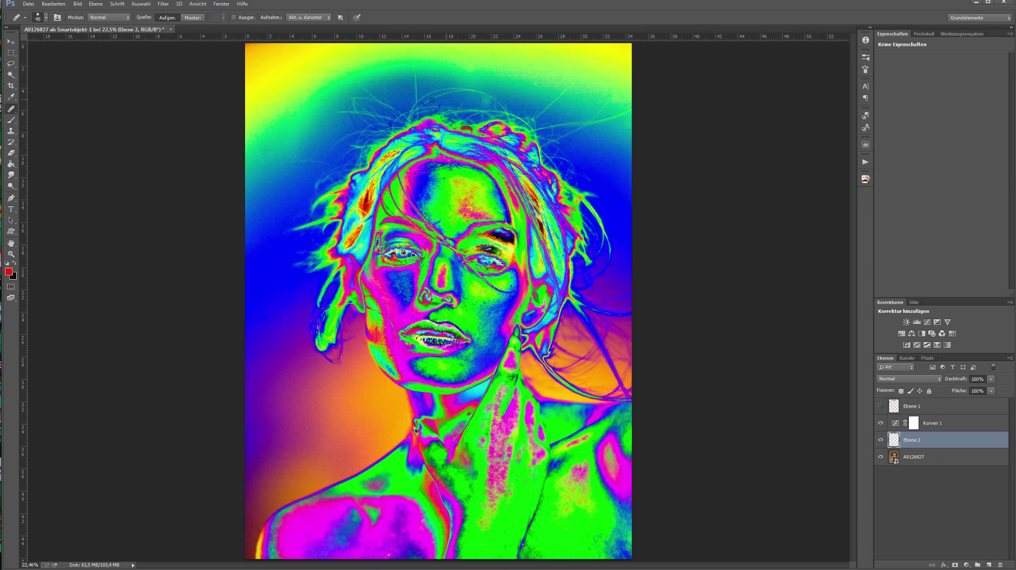
{"action": "left_click_drag", "start_coordinate": [444, 90], "coordinate": [490, 95]}
{"action": "left_click", "coordinate": [423, 98]}
{"action": "left_click", "coordinate": [563, 89]}
{"action": "left_click", "coordinate": [614, 98]}
{"action": "left_click_drag", "start_coordinate": [432, 101], "coordinate": [459, 88]}
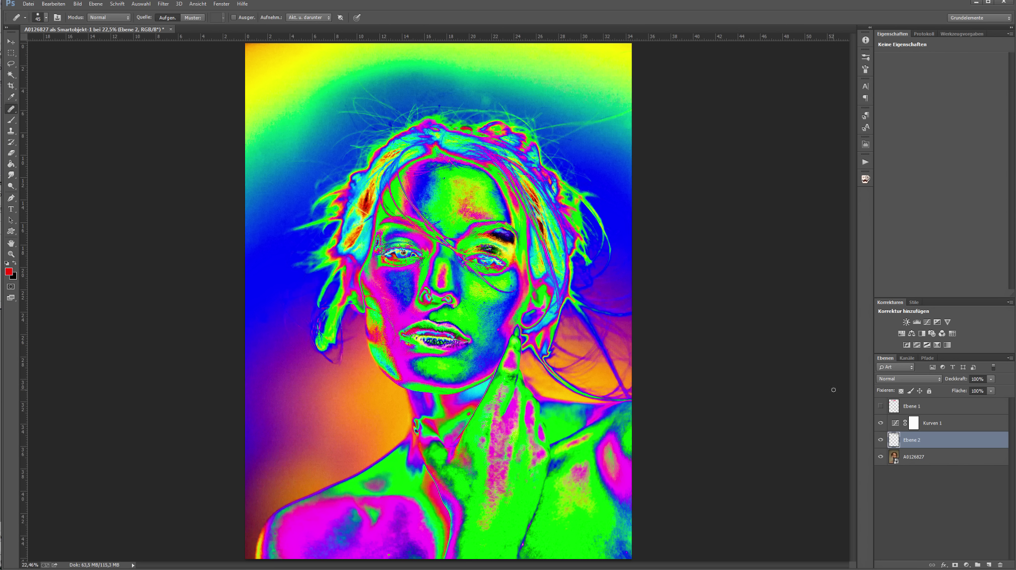
Step: Delete the Kurven 1 curves layer by dragging it to the Layers panel trash
{"action": "mouse_move", "coordinate": [949, 422]}
{"action": "left_mouse_down"}
{"action": "mouse_move", "coordinate": [1009, 545]}
{"action": "mouse_move", "coordinate": [1000, 565]}
{"action": "left_mouse_up"}
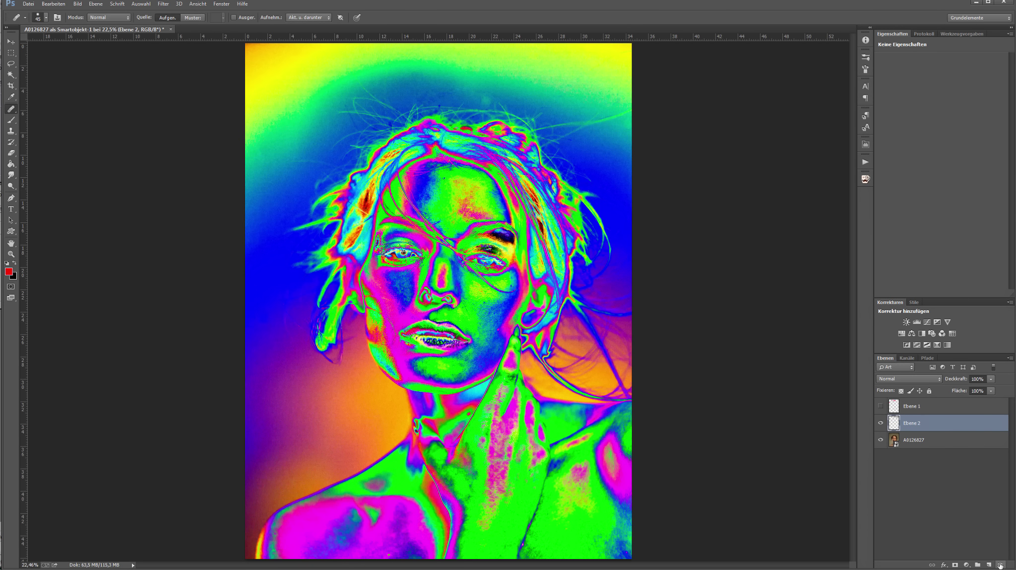